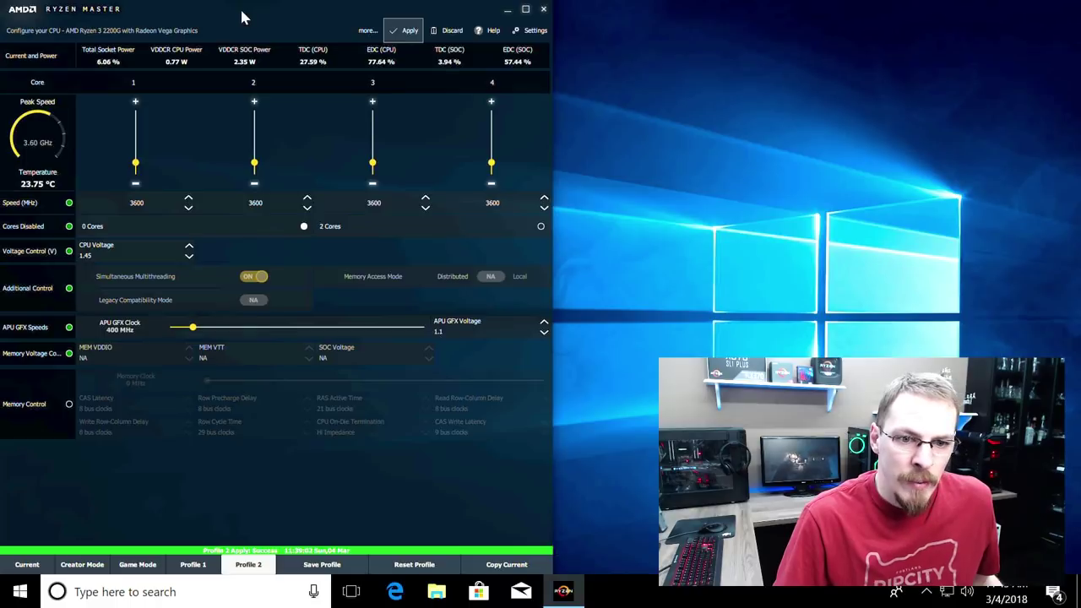
Check the current settings, and in Profile 2 set the speed of all four CPU cores to 3750 MHz.
left_click(15, 572)
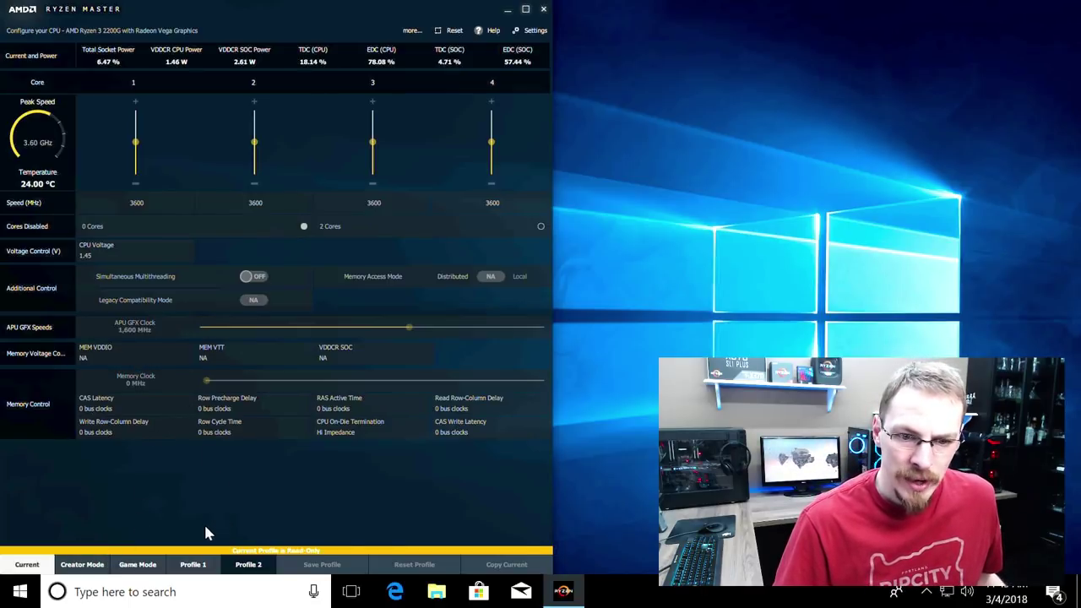
left_click(245, 573)
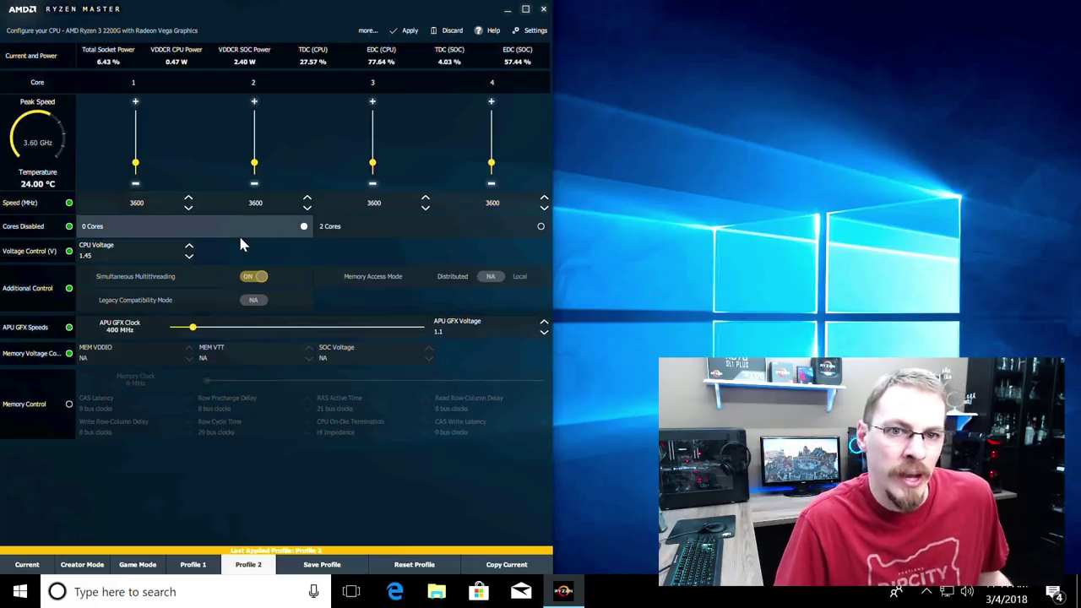
left_click(188, 199)
left_click(188, 198)
left_click(189, 199)
left_click(189, 198)
left_click(188, 198)
left_click(189, 198)
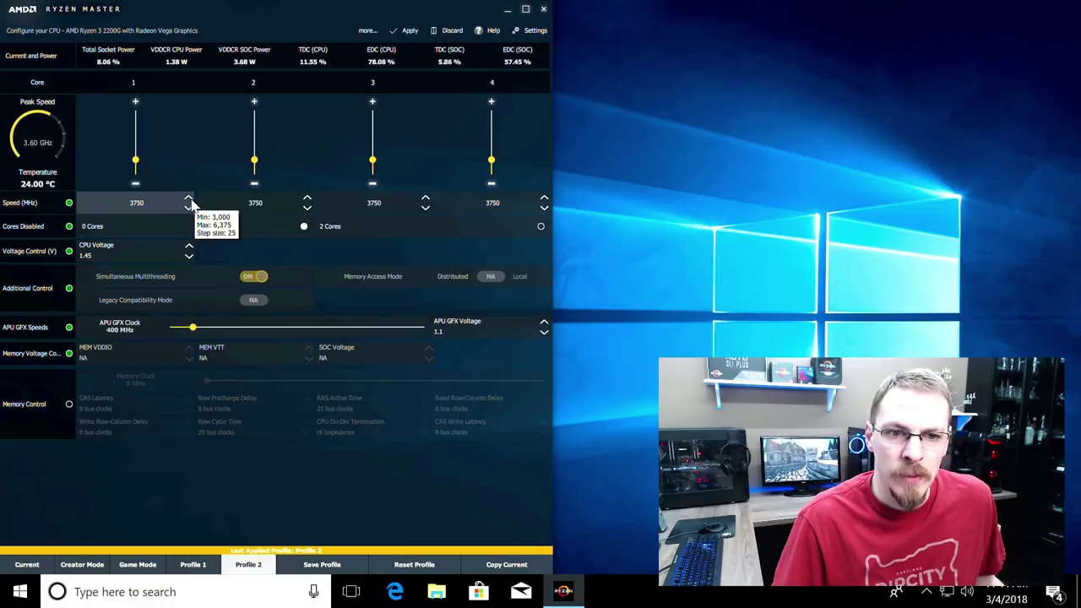
Lower the CPU voltage of Profile 2 to 1.4 V.
left_click(189, 257)
left_click(189, 257)
left_click(189, 257)
left_click(189, 257)
left_click(190, 257)
left_click(190, 257)
left_click(189, 256)
left_click(189, 257)
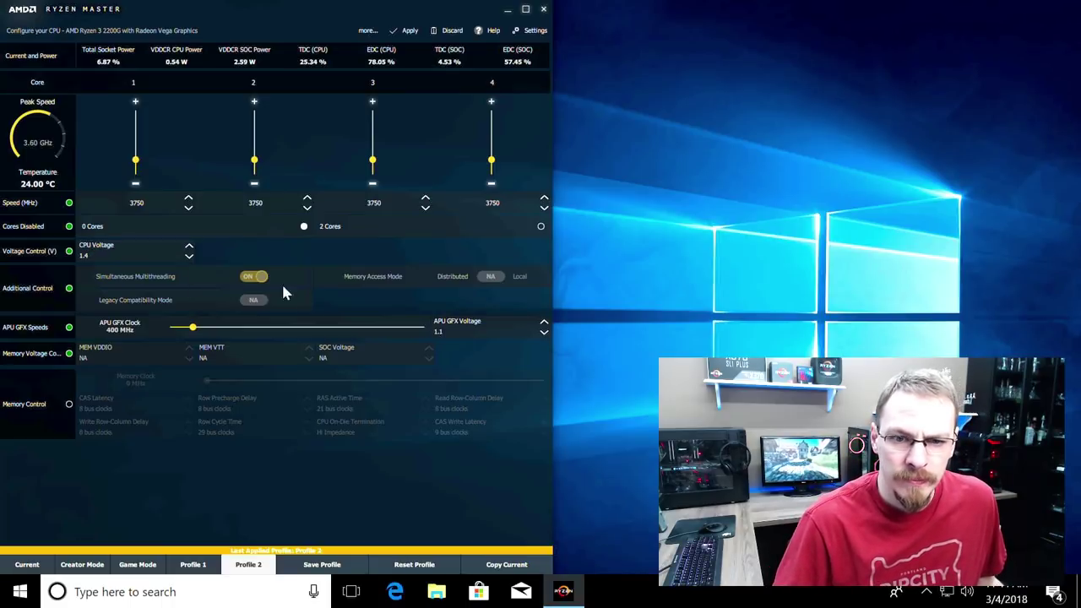
Apply the Profile 2 overclock and accept the required Windows restart.
left_click(394, 31)
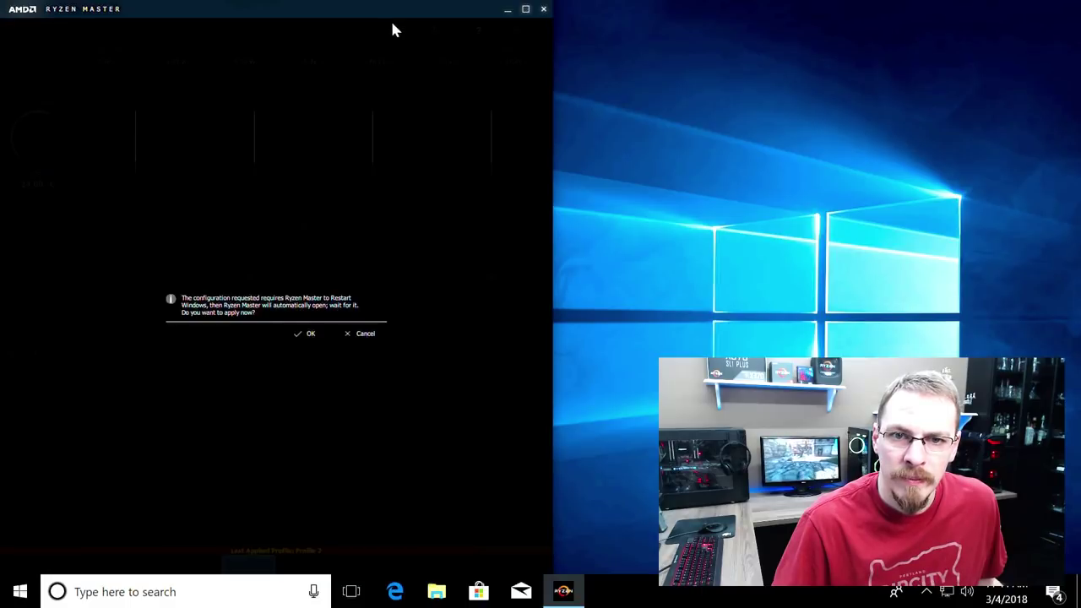
left_click(309, 336)
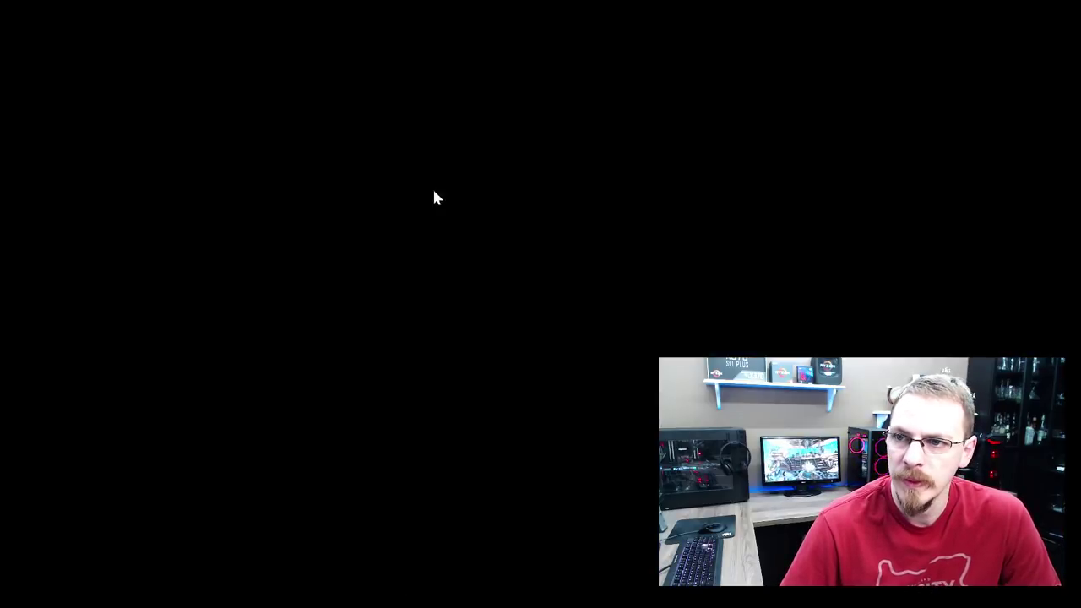
left_click(453, 409)
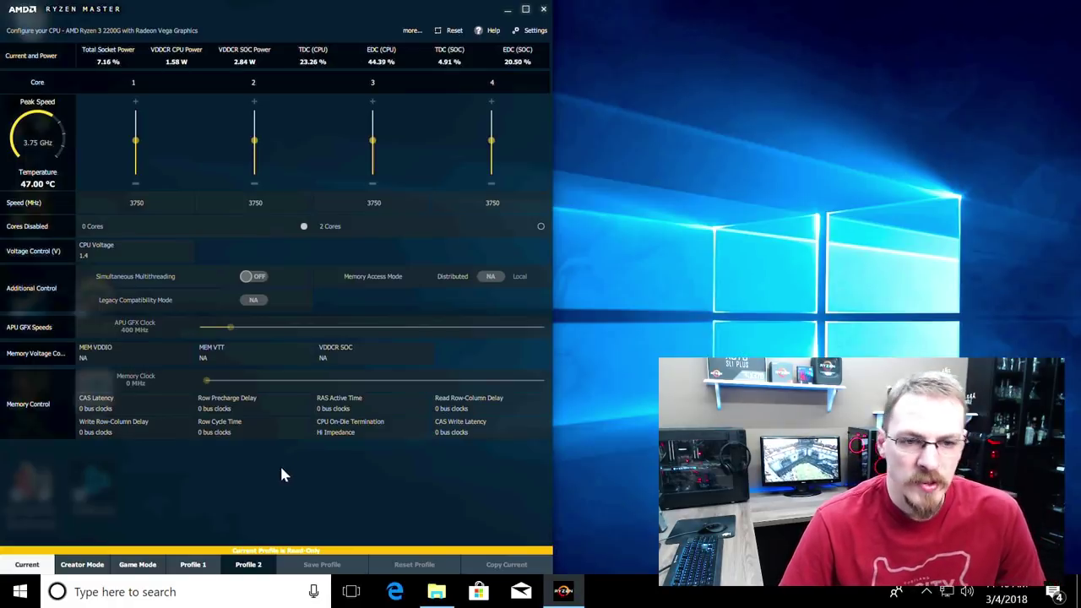
Set the speed of all cores in Profile 2 to 3850 MHz and apply it with a Windows restart.
left_click(247, 567)
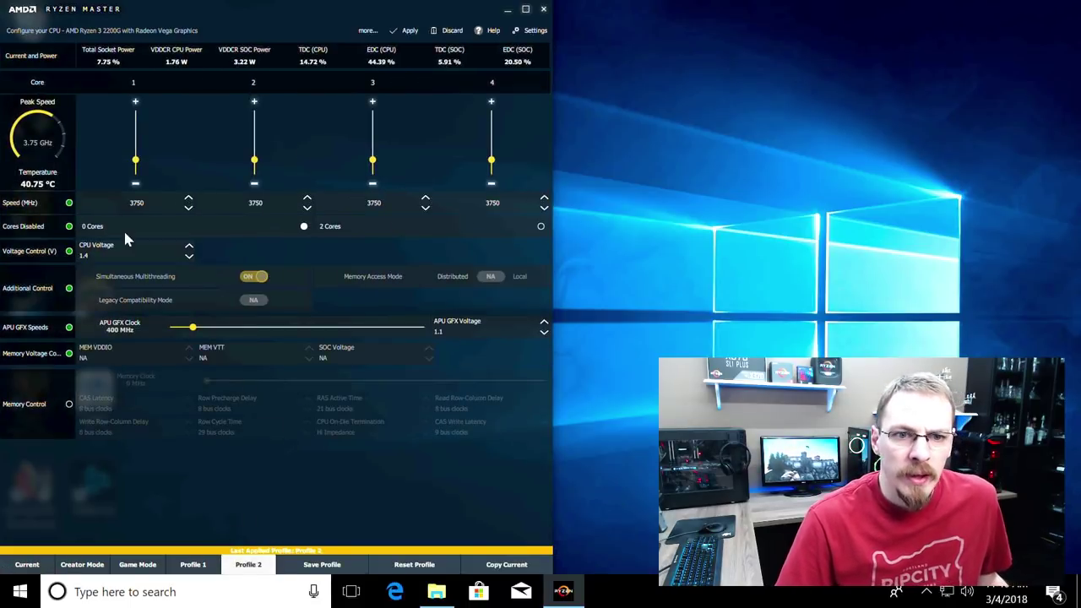
double_click(189, 203)
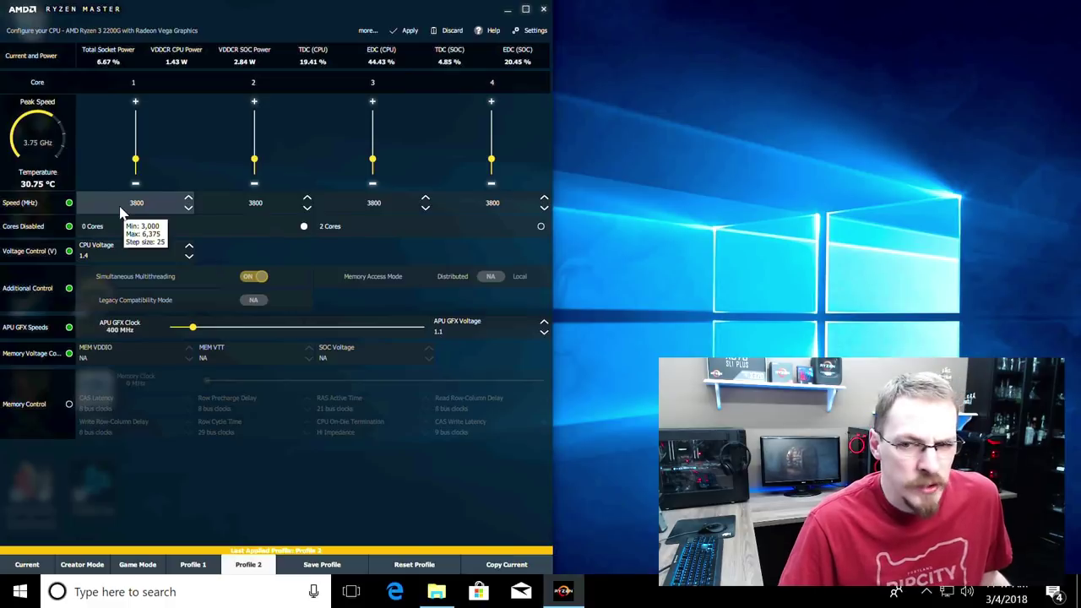
left_click(188, 200)
left_click(189, 200)
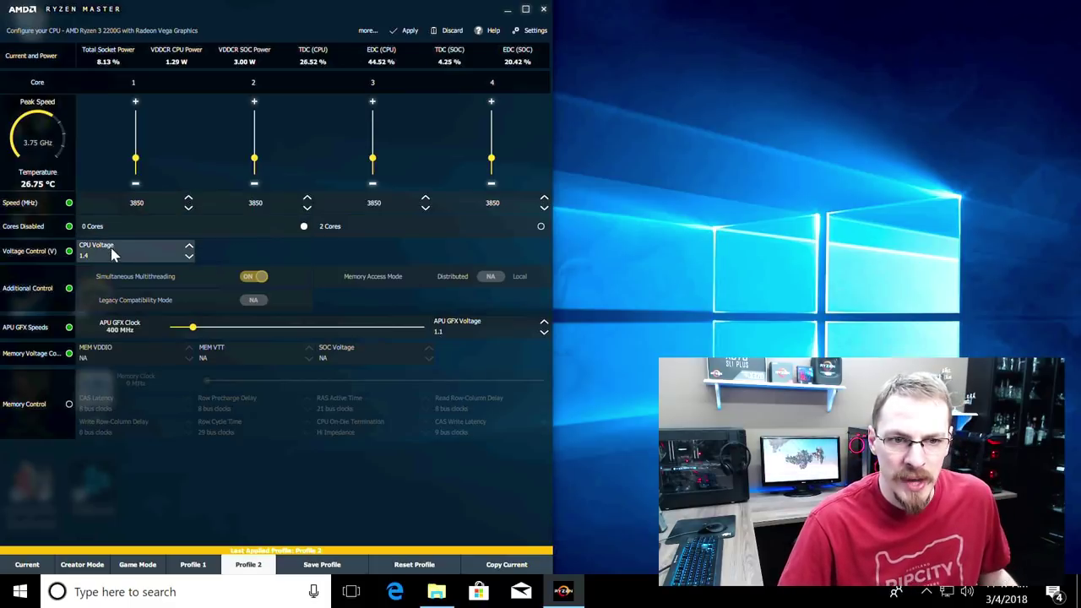
left_click(404, 29)
left_click(306, 335)
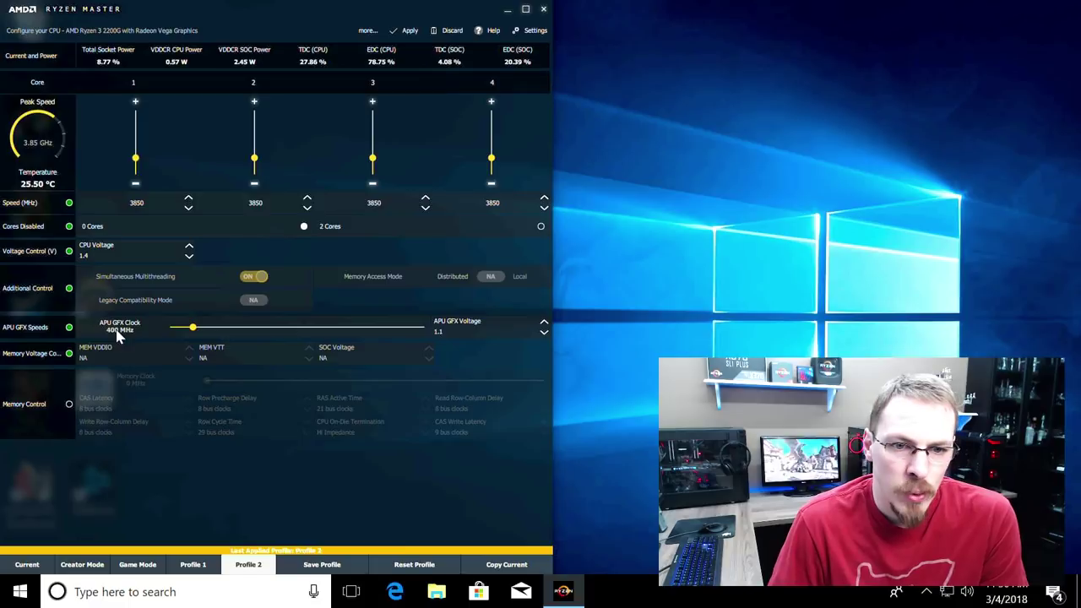
Set the APU GFX clock in Profile 2 to 1,300 MHz and apply it with a Windows restart.
left_click_drag(194, 328, 283, 334)
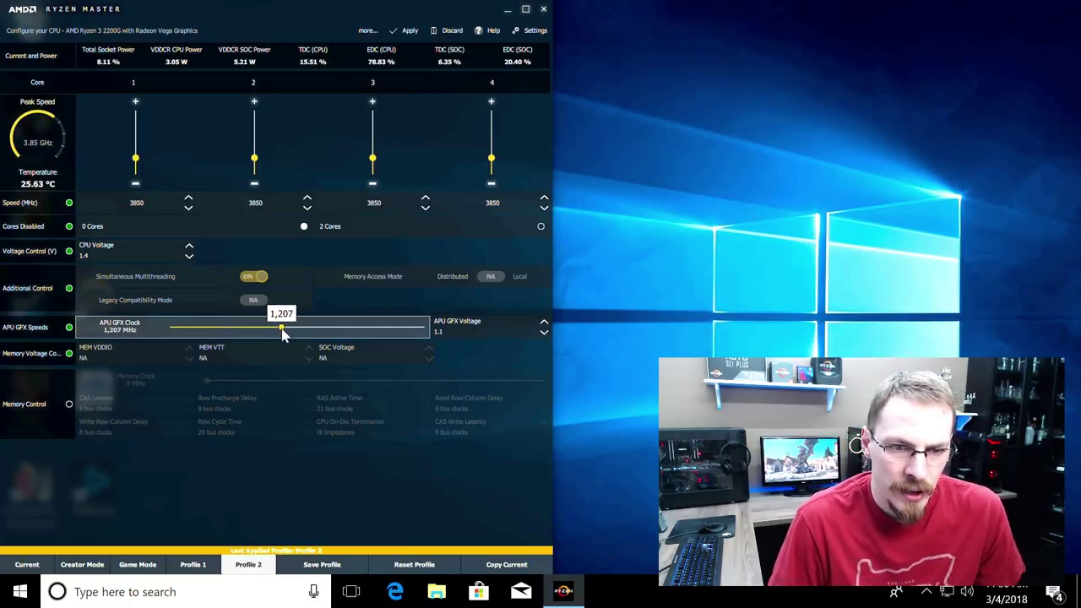
left_click_drag(283, 334, 294, 332)
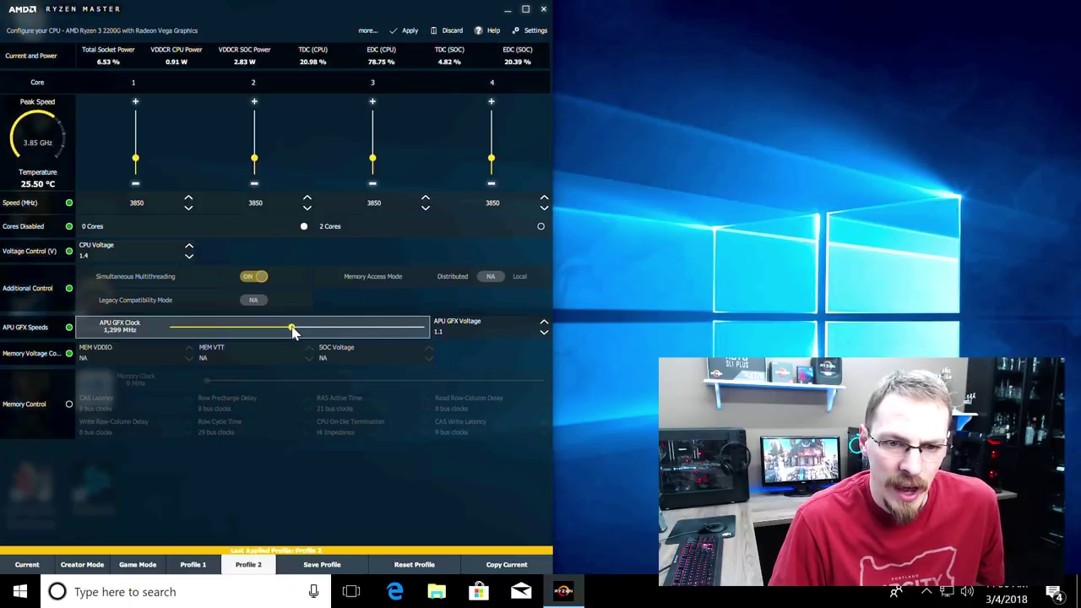
key("Right")
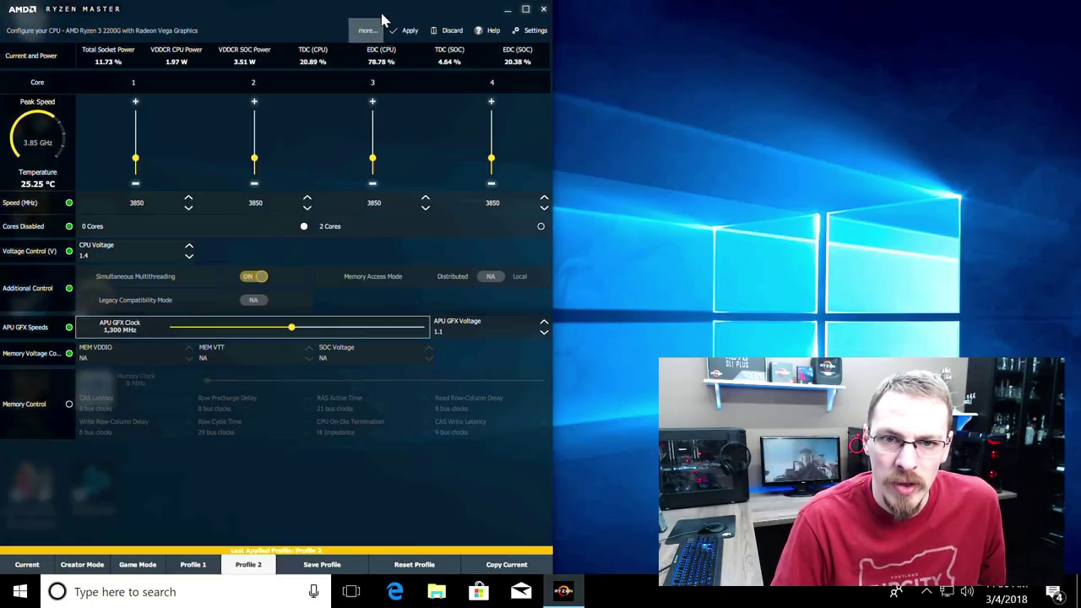
left_click(391, 30)
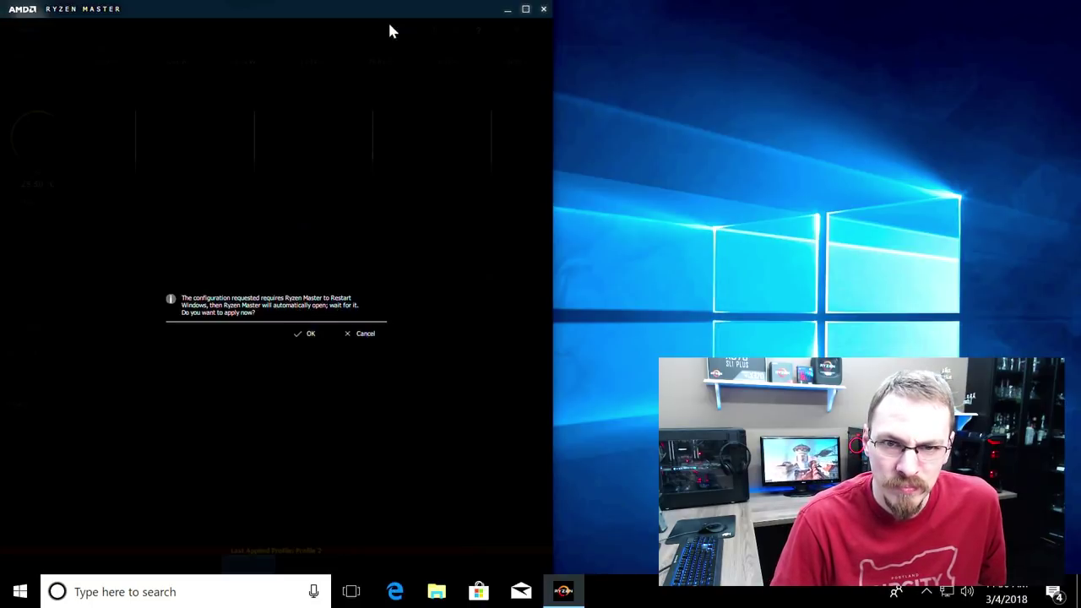
left_click(304, 333)
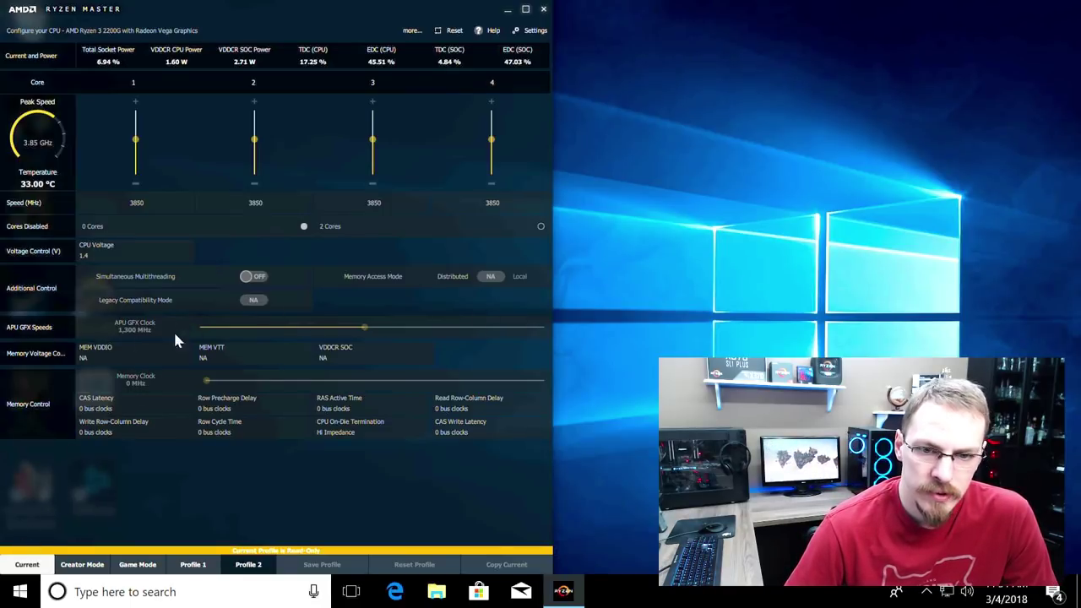
Minimize the overclocking window and launch the program with the red icon from the desktop.
left_click(506, 8)
double_click(42, 473)
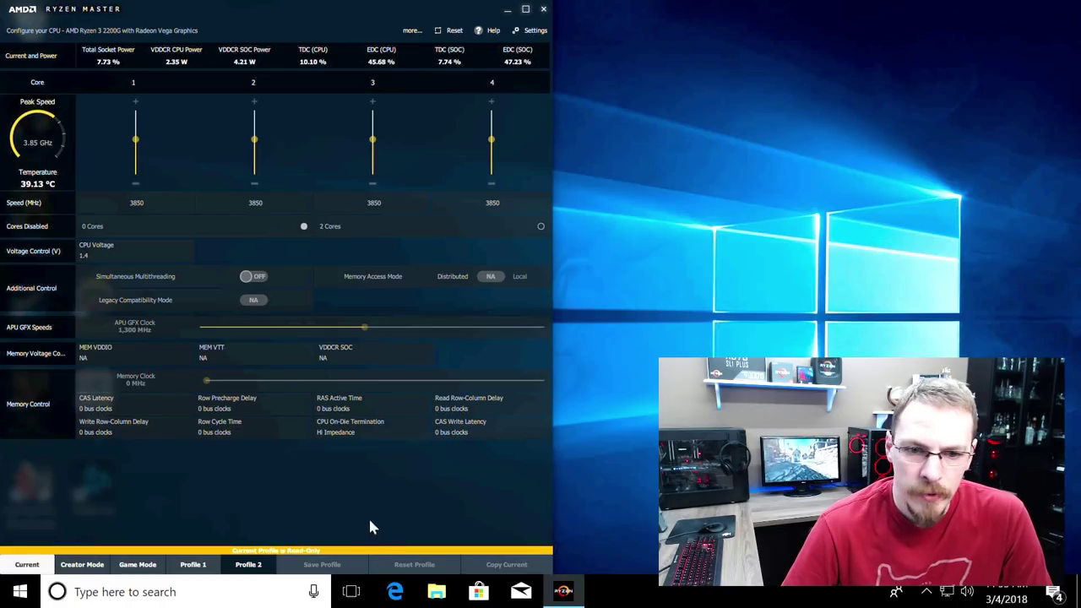
In Profile 2, set the APU GFX voltage to 1.10625 V and the APU GFX clock to about 1,602 MHz.
left_click(259, 565)
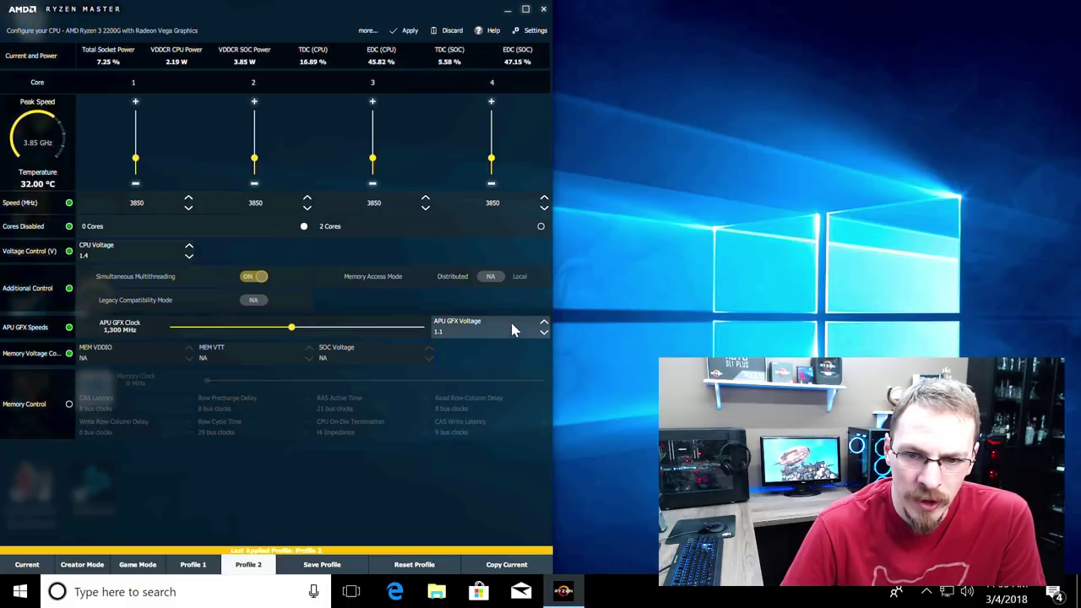
left_click(543, 322)
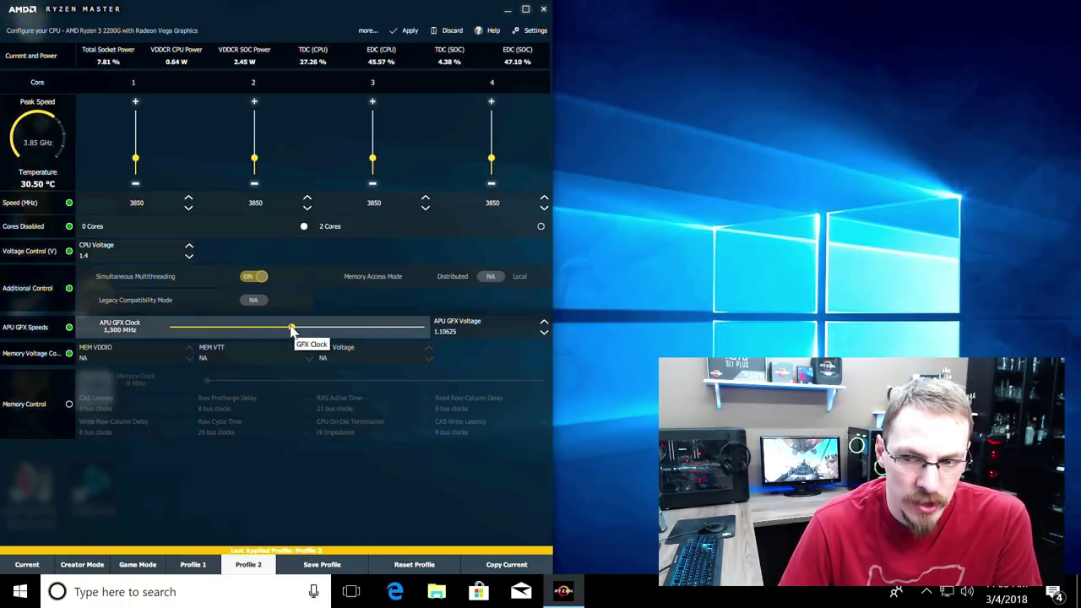
left_click_drag(292, 329, 327, 330)
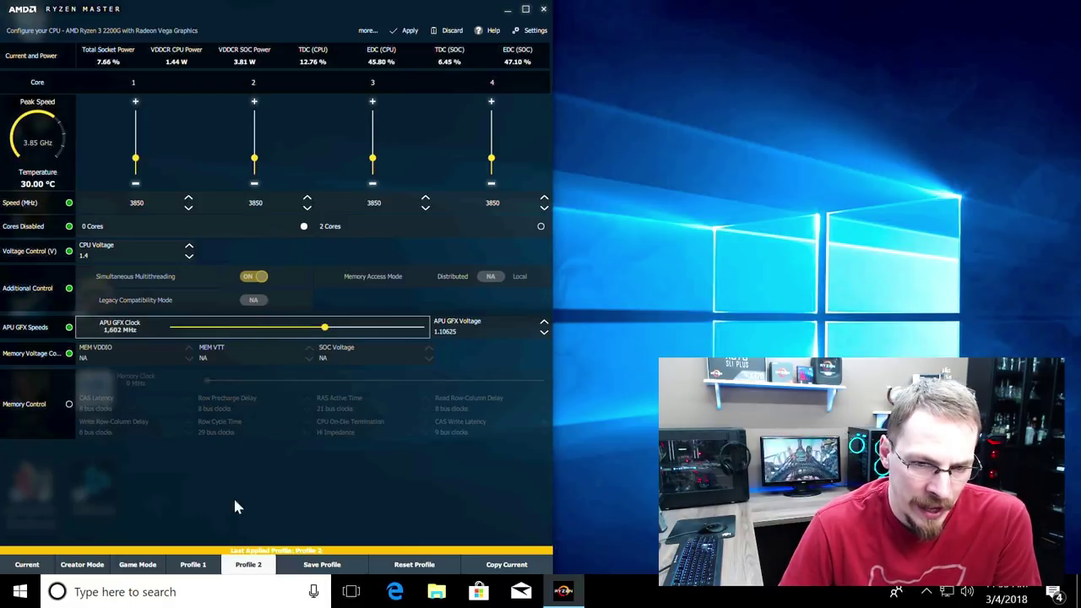
Open the settings of Profile 1.
left_click(193, 564)
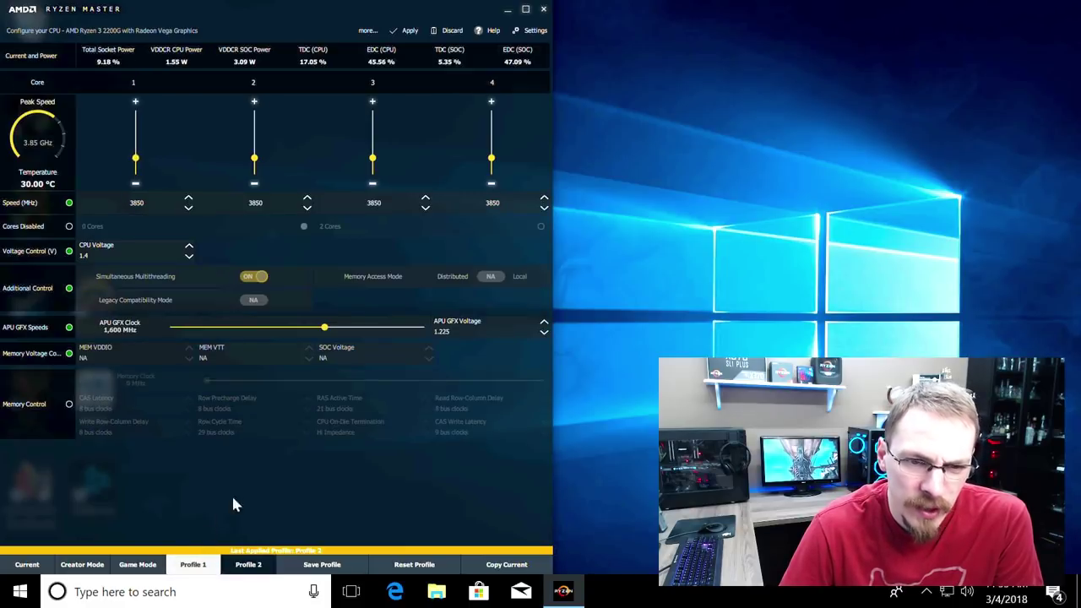